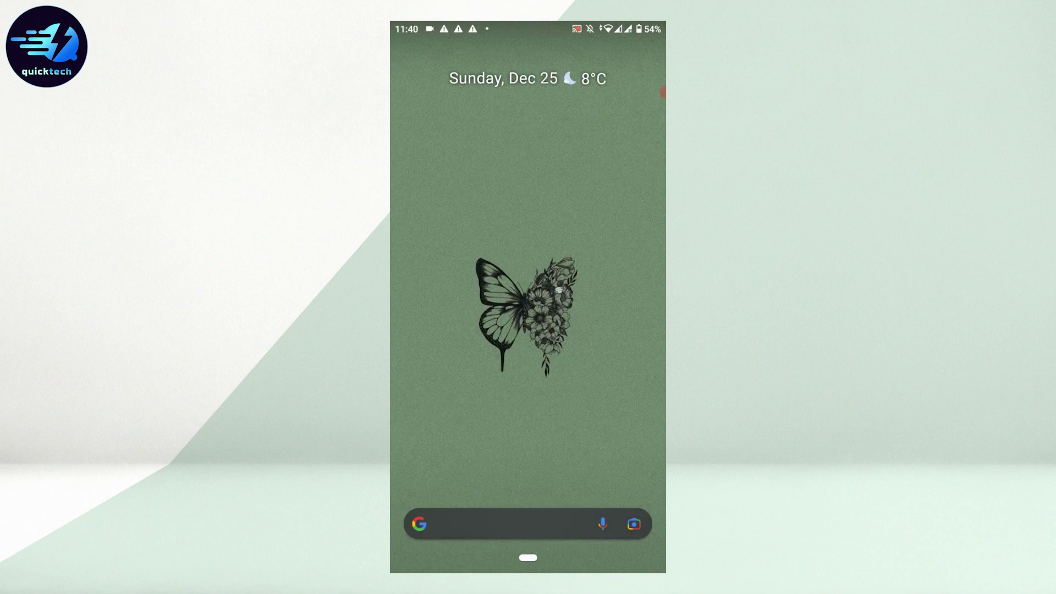
# Swipe up on the Android home screen to reveal Recents and the app dock.
pyautogui.moveTo(528, 558); pyautogui.dragTo(528, 331)
# Launch VK and start signing up for a new account.
pyautogui.click(527, 511)
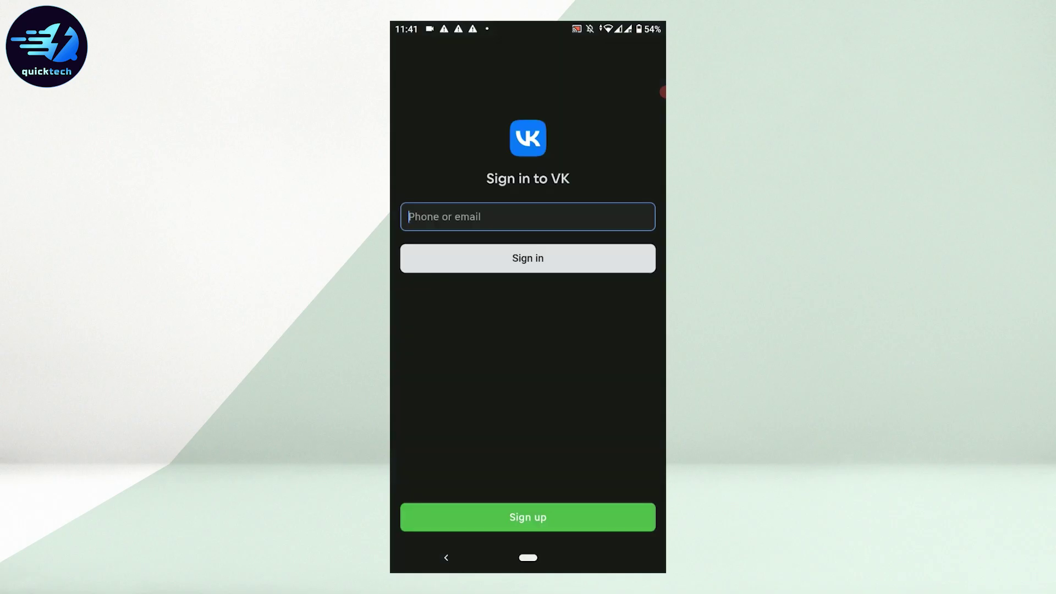
pyautogui.click(532, 528)
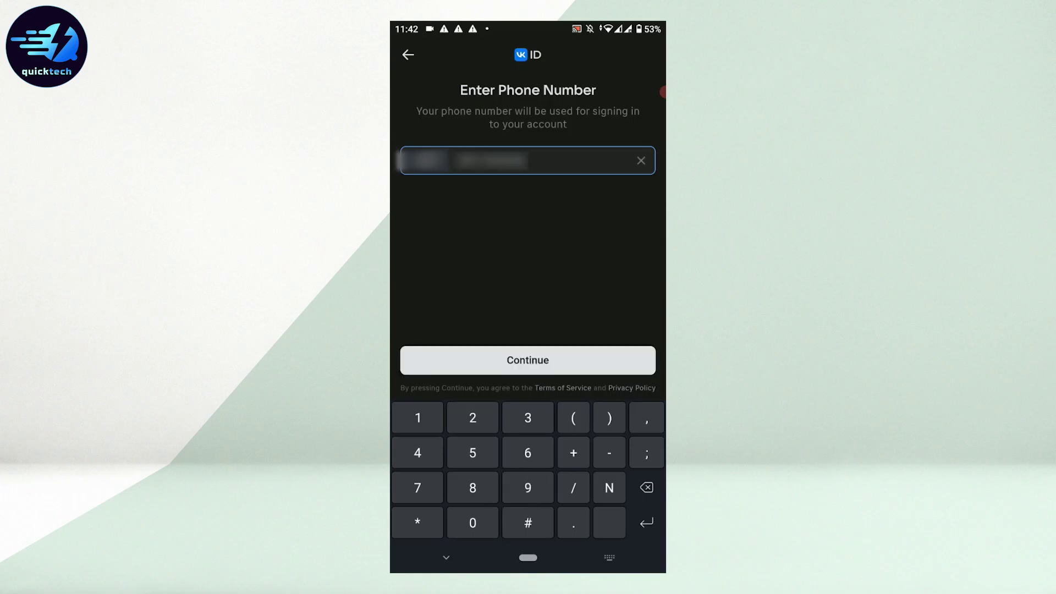
# Submit the entered phone number for SMS code confirmation.
pyautogui.click(528, 363)
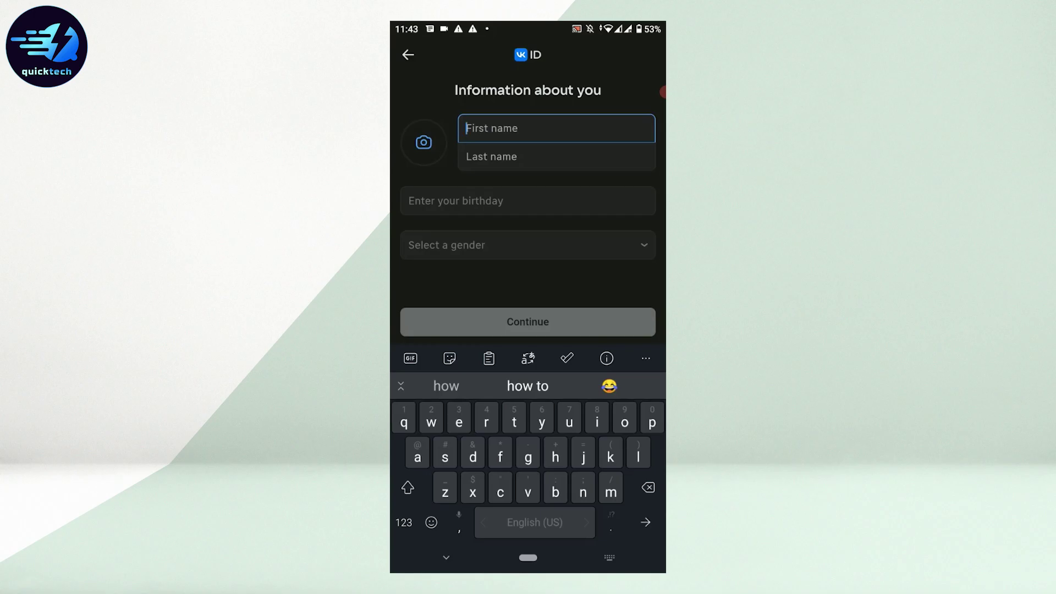
pyautogui.press('Return')
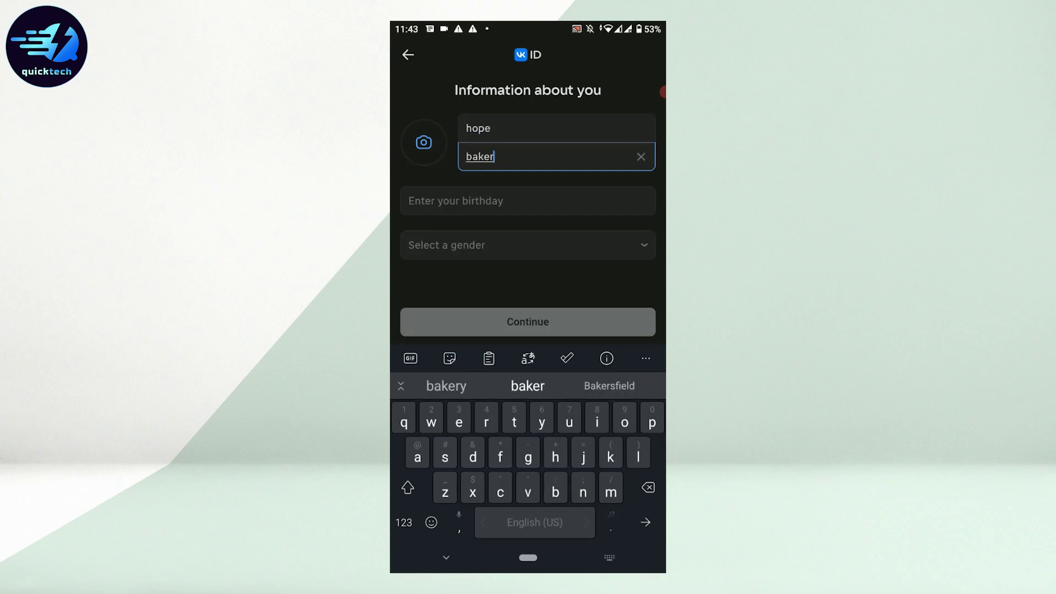
pyautogui.press('Return')
pyautogui.press('Return')
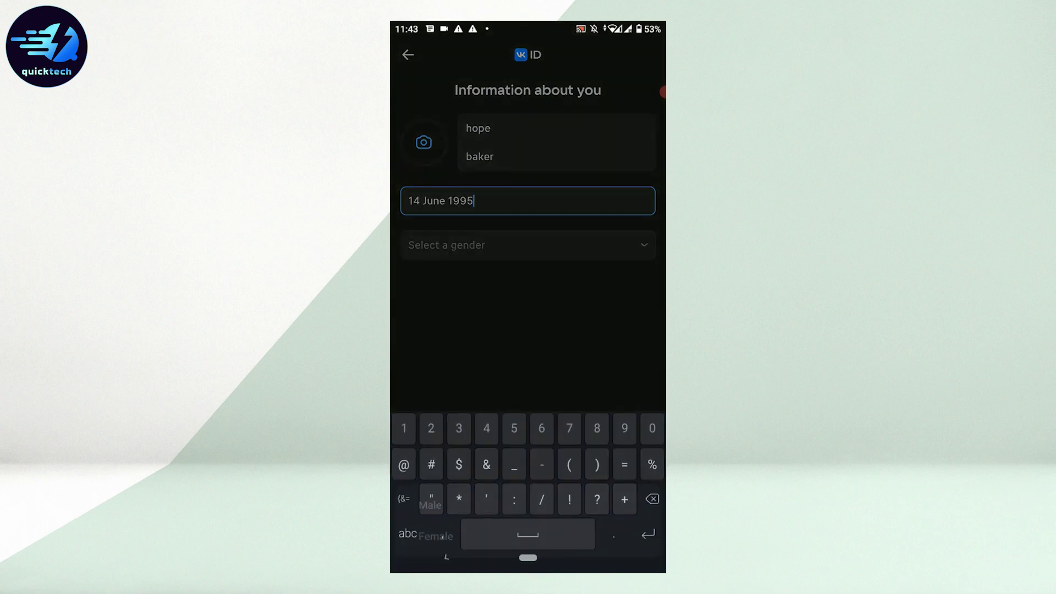
pyautogui.click(436, 515)
pyautogui.click(526, 517)
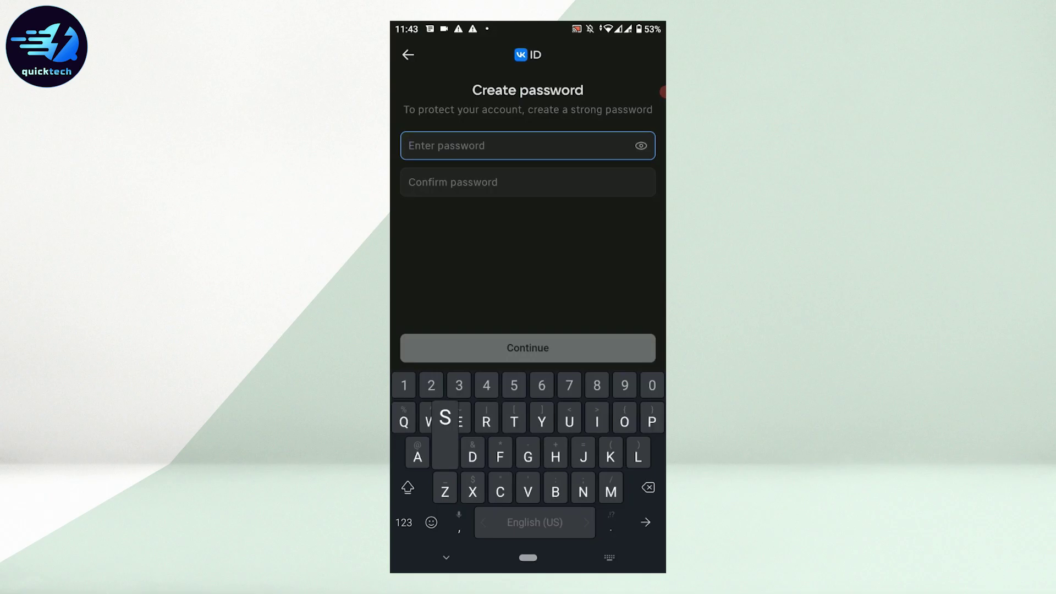
# Create and confirm the password, then skip finding friends from contacts.
pyautogui.press('Return')
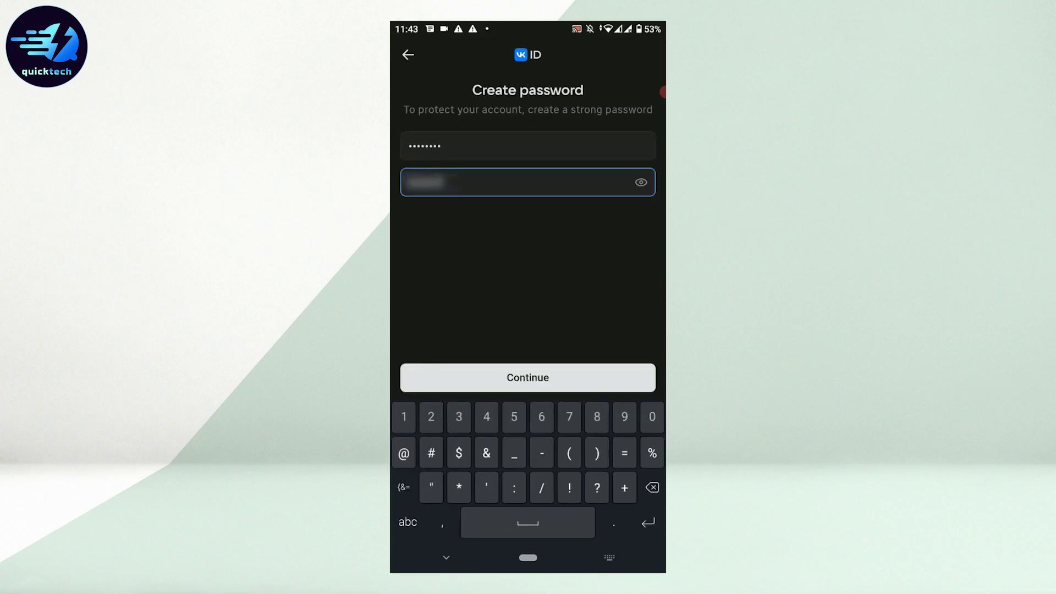
pyautogui.click(516, 381)
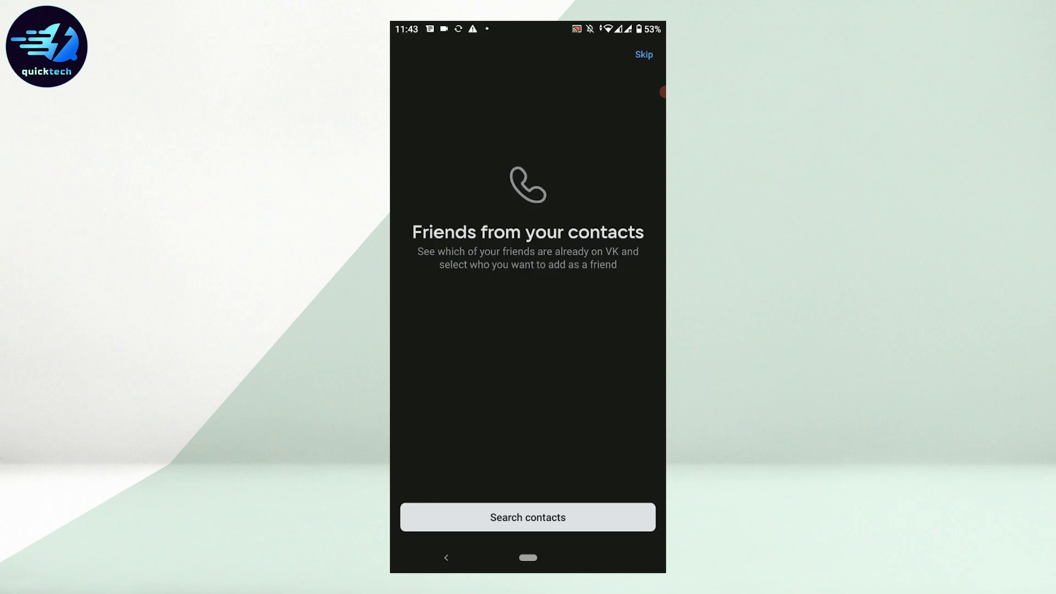
pyautogui.click(644, 55)
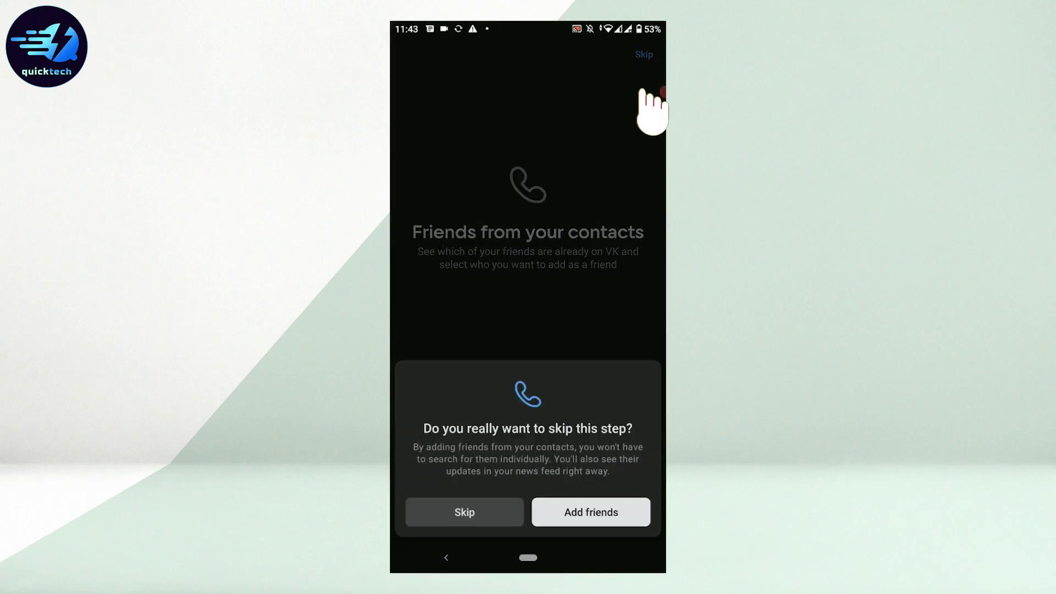
pyautogui.click(465, 513)
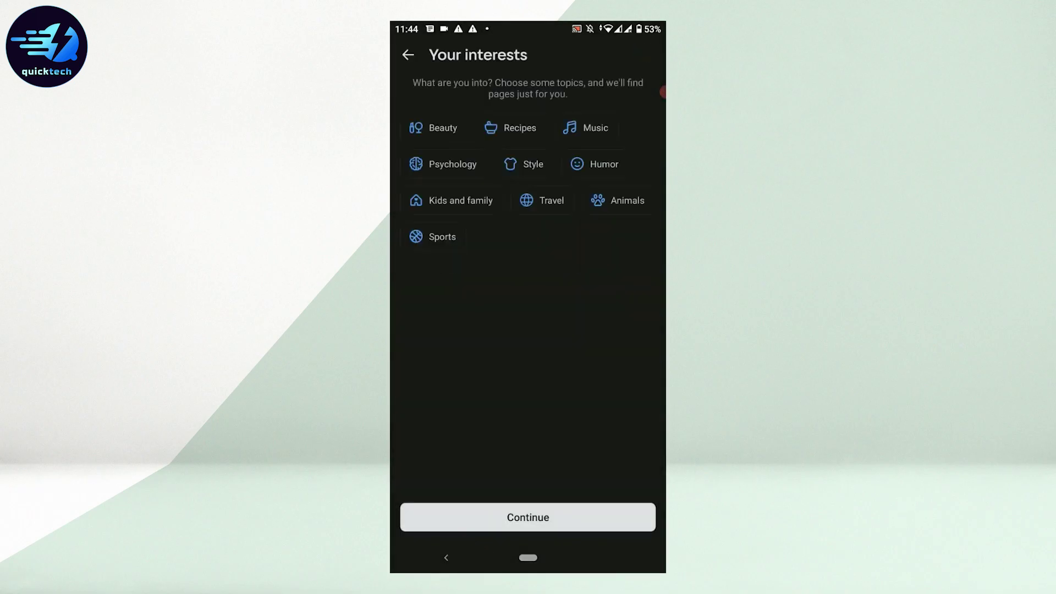
# Pick Recipes, Music, Travel, Animals and Psychology as interests and continue.
pyautogui.click(511, 128)
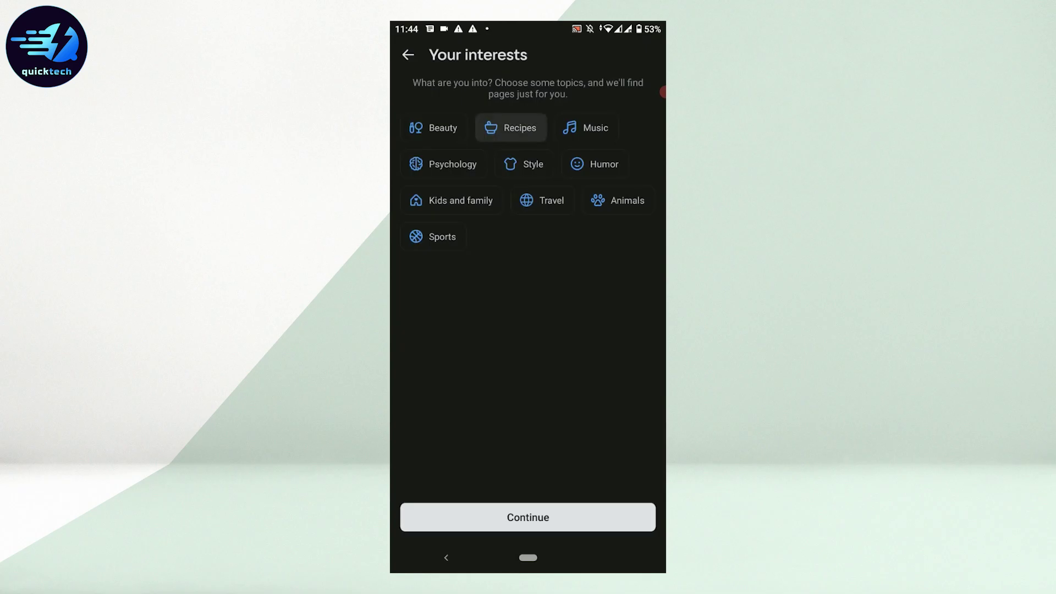
pyautogui.click(585, 127)
pyautogui.click(541, 200)
pyautogui.click(618, 200)
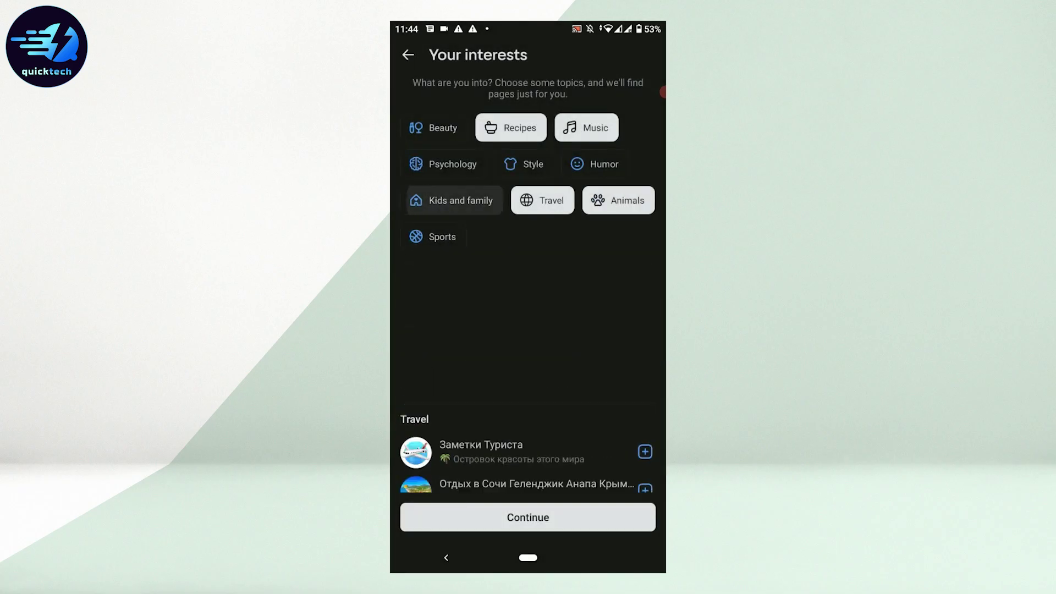
pyautogui.click(443, 164)
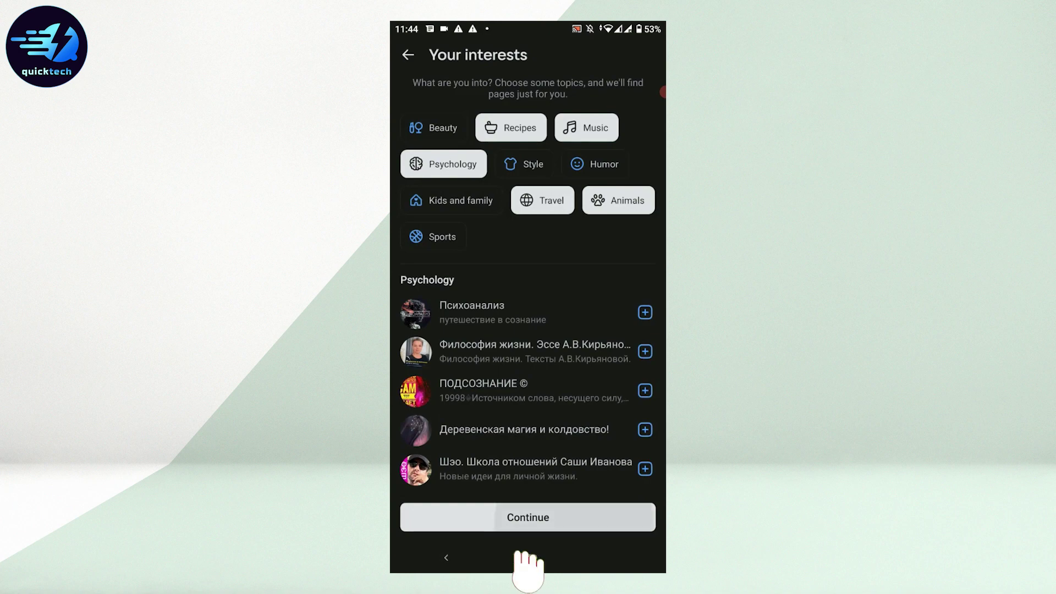
pyautogui.click(525, 518)
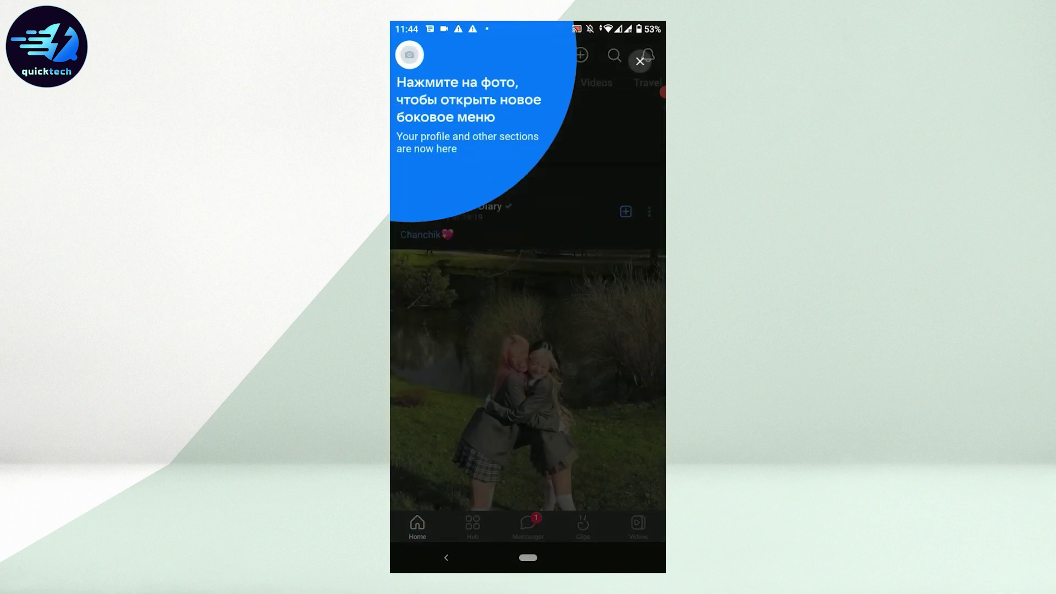
# Close the blue side-menu tip covering the Home news feed.
pyautogui.click(640, 62)
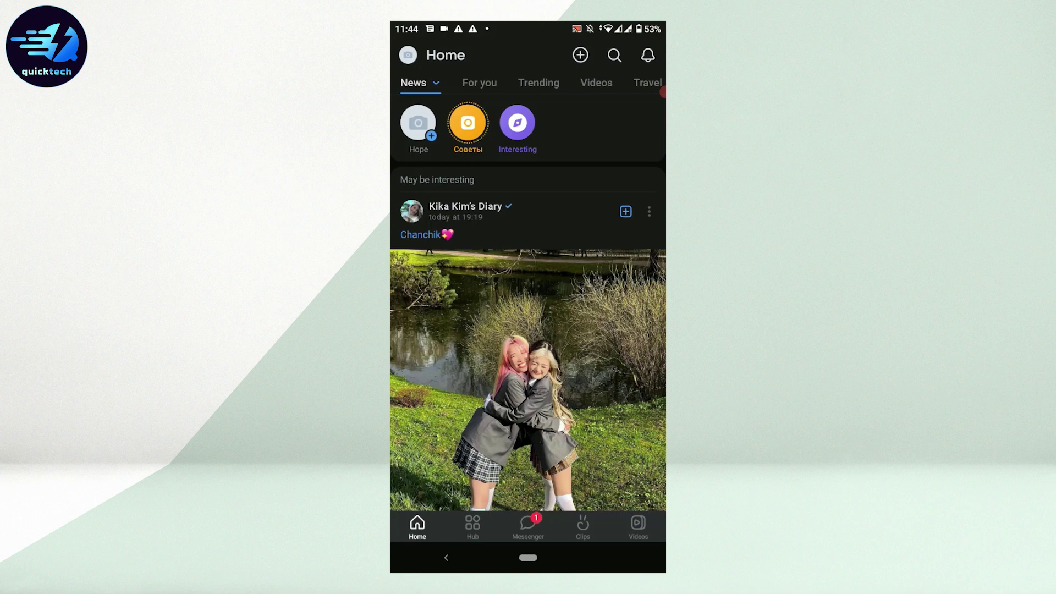